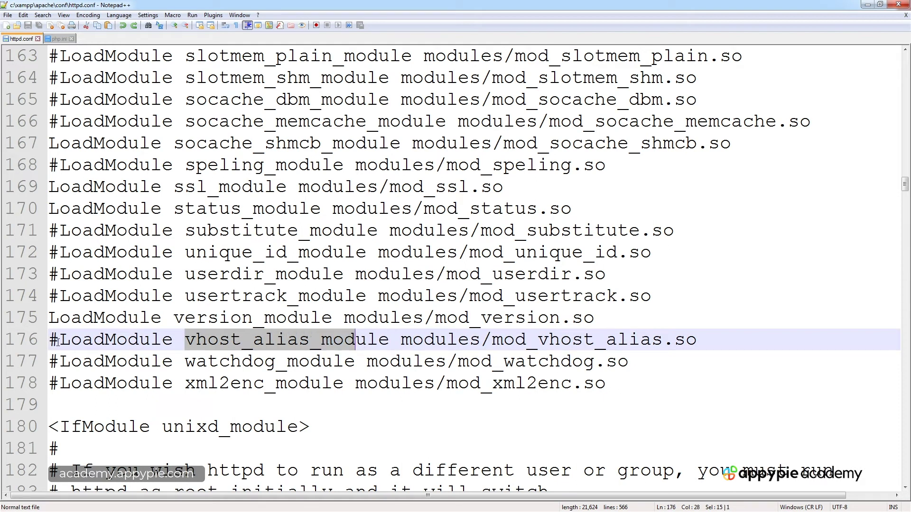
# Step: Uncomment the vhost_alias_module LoadModule line in httpd.conf by removing its leading #
pyautogui.moveTo(56, 343); pyautogui.dragTo(44, 342)
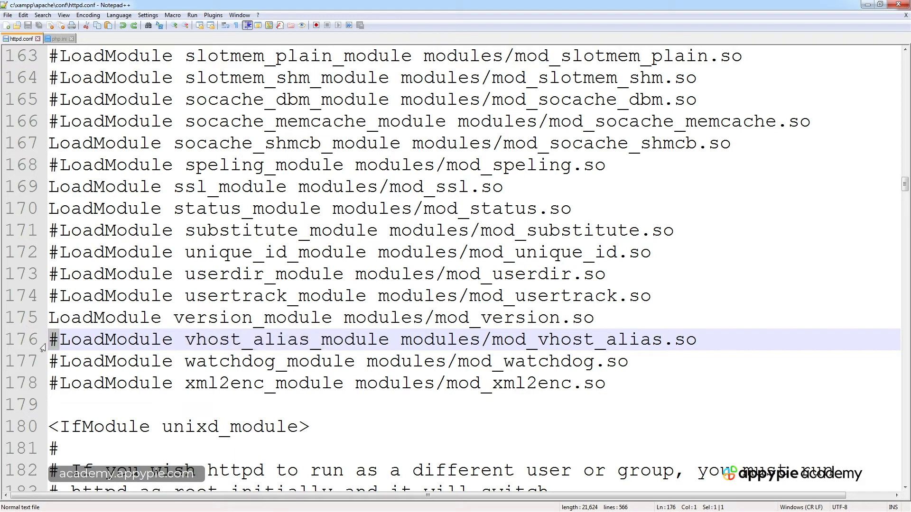
pyautogui.press('Delete')
pyautogui.click(105, 362)
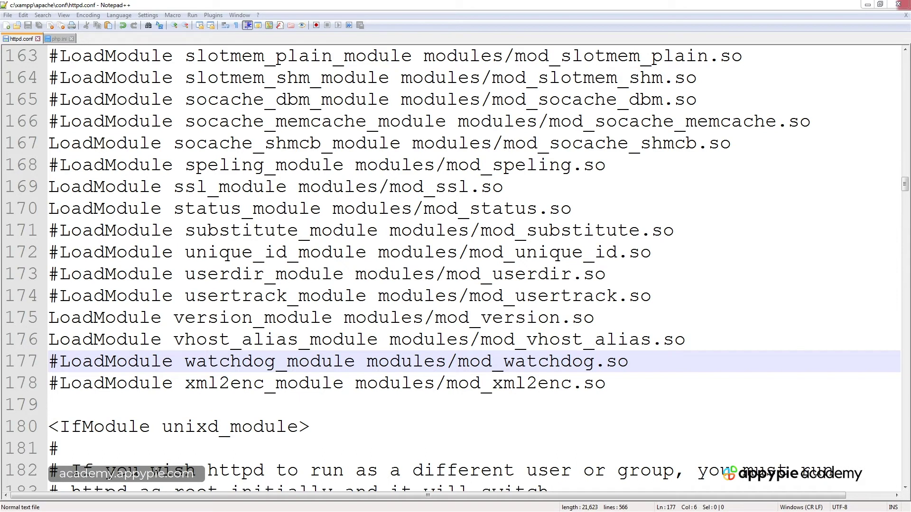
# Step: Switch to Windows Explorer and open httpd-vhosts.conf from C:\xampp\apache\conf\extra for editing in Notepad++
pyautogui.hotkey('alt', 'Tab')
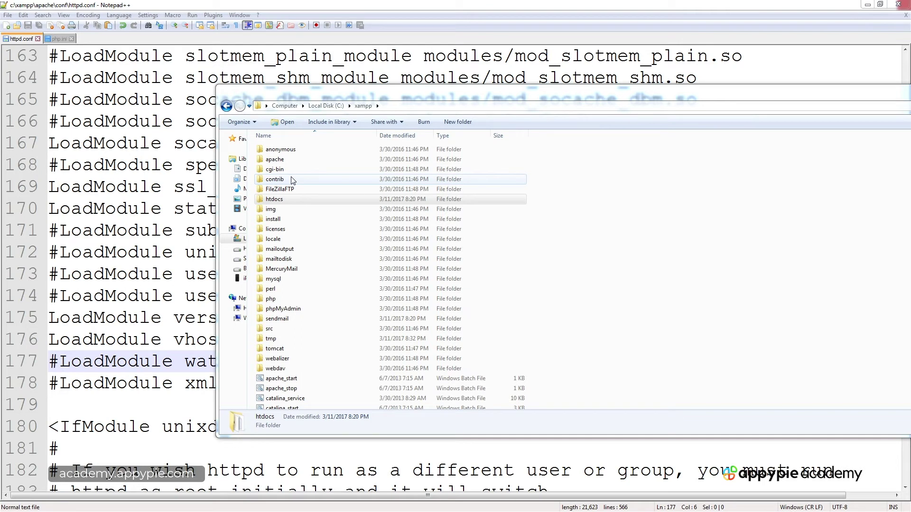
pyautogui.doubleClick(284, 159)
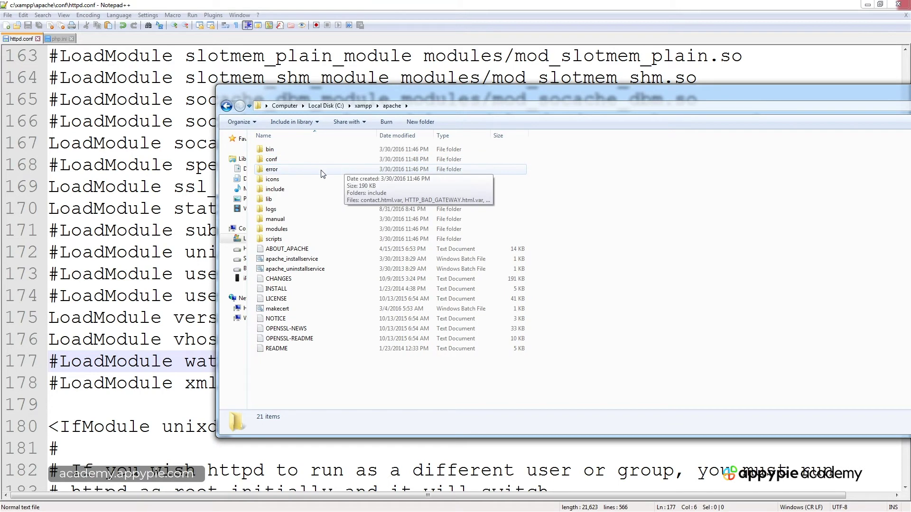
pyautogui.doubleClick(284, 159)
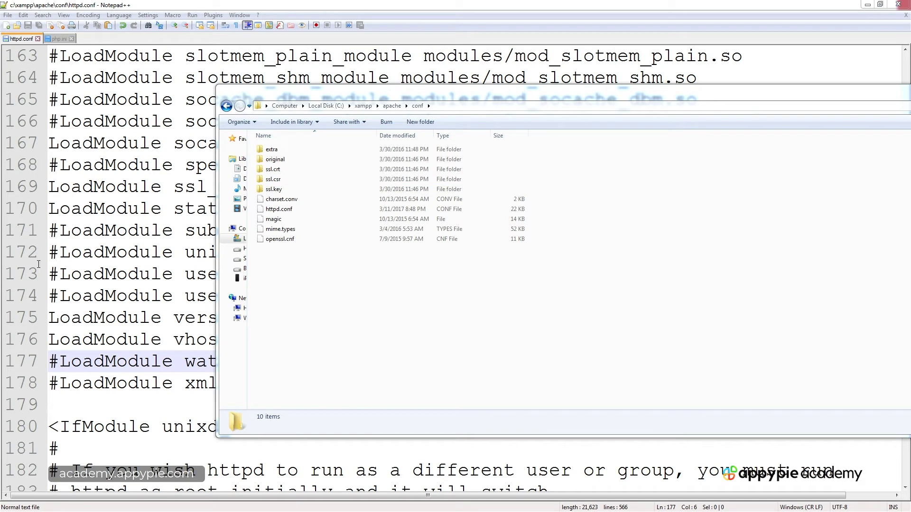
pyautogui.doubleClick(271, 149)
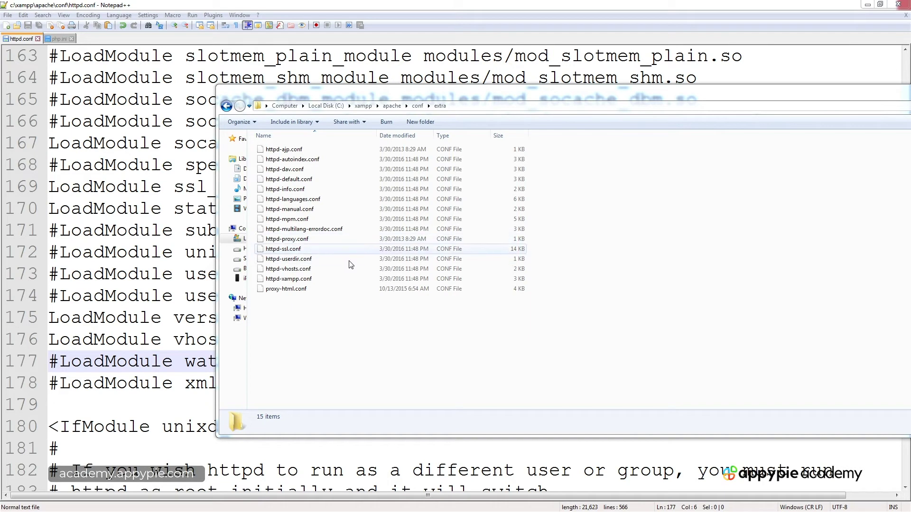
pyautogui.click(307, 270)
pyautogui.rightClick(306, 269)
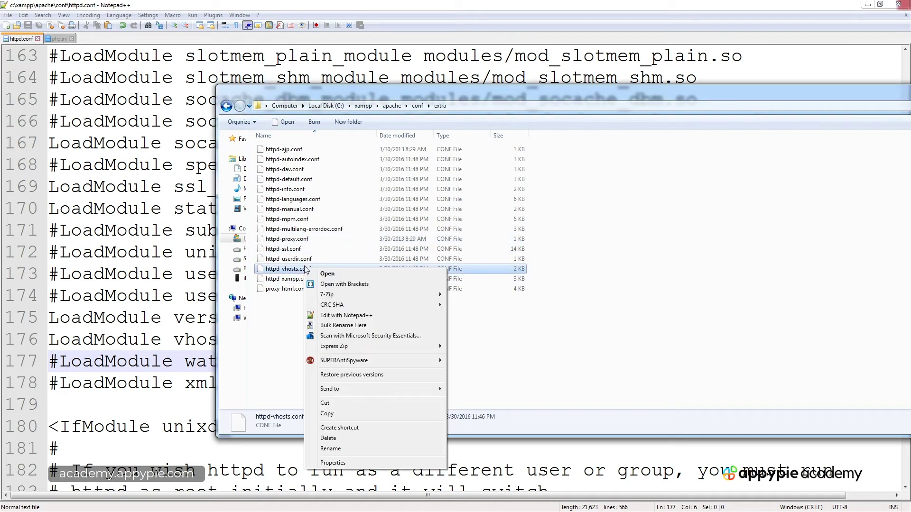
pyautogui.click(338, 316)
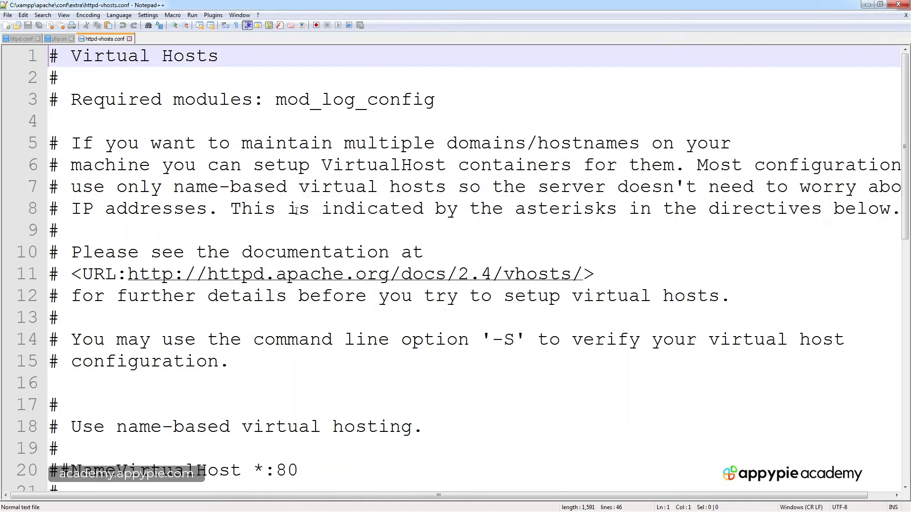
# Step: Below the commented examples, add UseCanonicalName Off plus *:80 virtual hosts for localhost (C:/xampp/htdocs/) and *.localhost (VirtualDocumentRoot C:/xampp/htdocs/%1/), and save
pyautogui.scroll(-5, 294, 209)
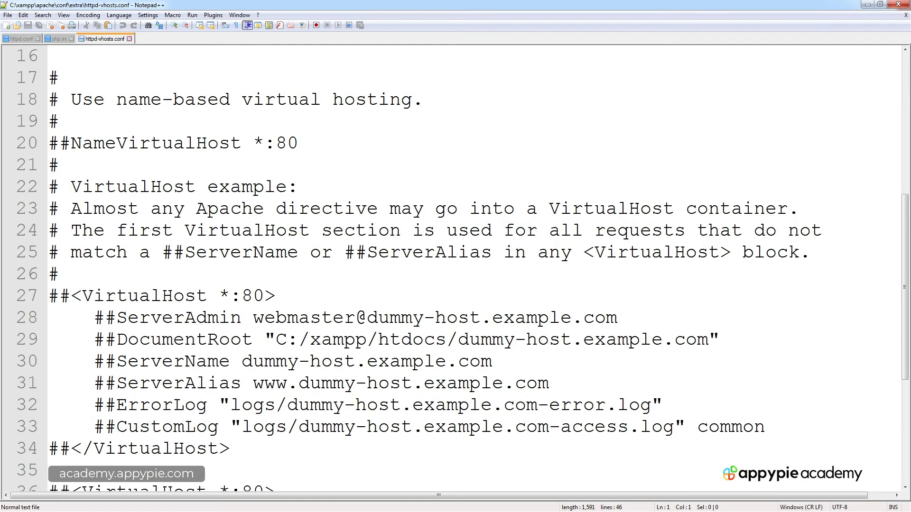
pyautogui.scroll(-3, 266, 238)
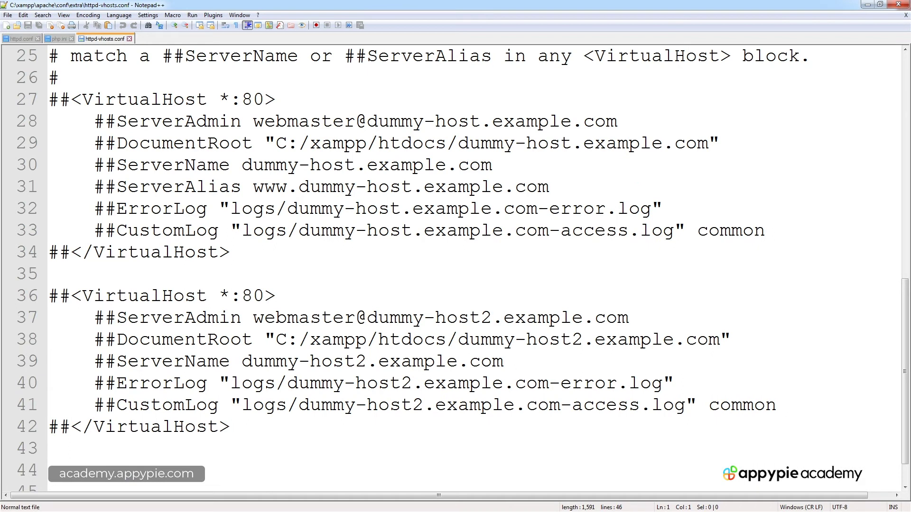
pyautogui.click(236, 217)
pyautogui.scroll(8, 236, 216)
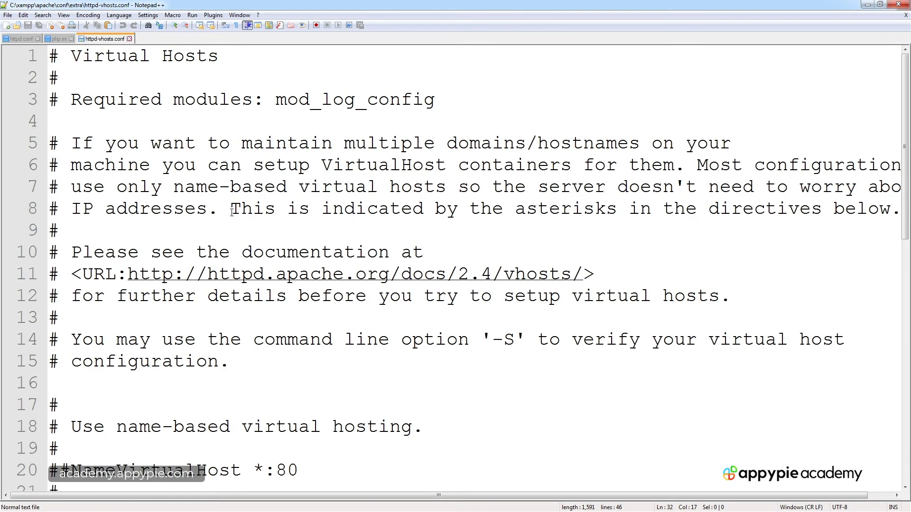
pyautogui.scroll(-6, 231, 212)
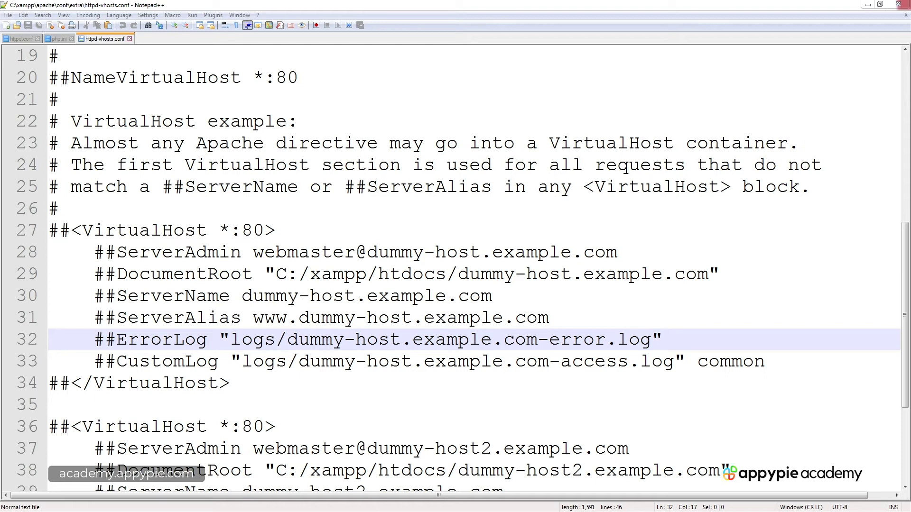
pyautogui.click(187, 351)
pyautogui.scroll(6, 187, 349)
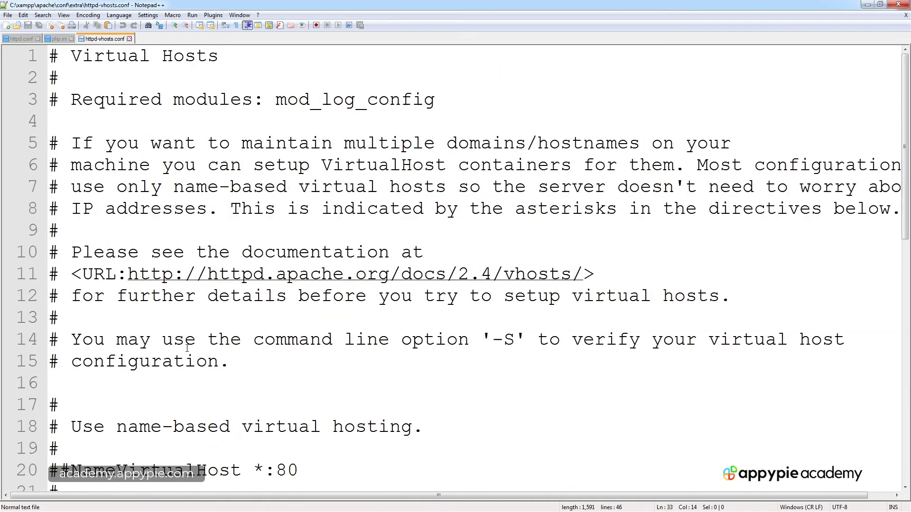
pyautogui.scroll(-9, 158, 331)
pyautogui.click(76, 424)
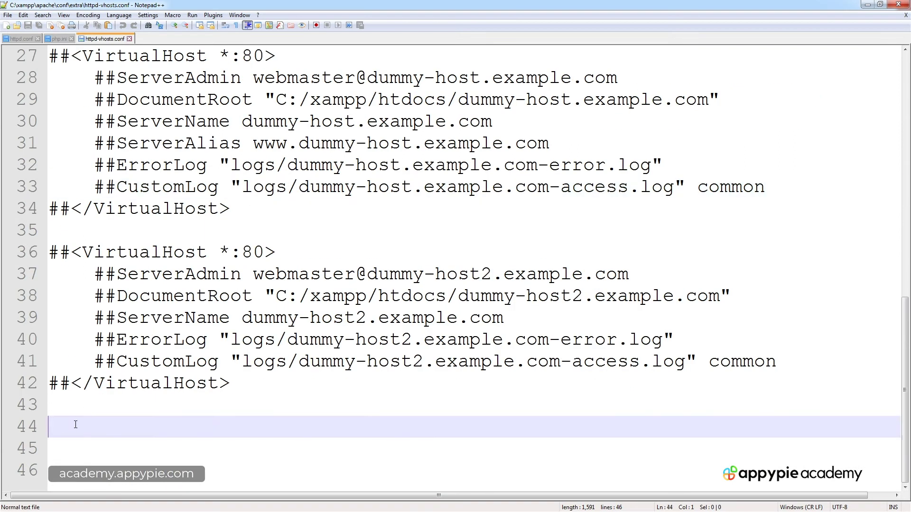
pyautogui.write('UseCanonicalName Off <VirtualHost *:80> DocumentRoot "C:/xampp/htdocs/" ServerName localhost </VirtualHost> <VirtualHost *:80> ServerAlias *.localhost VirtualDocumentRoot "C:/xampp/htdocs/%1/" </VirtualHost>')
pyautogui.hotkey('ctrl', 's')
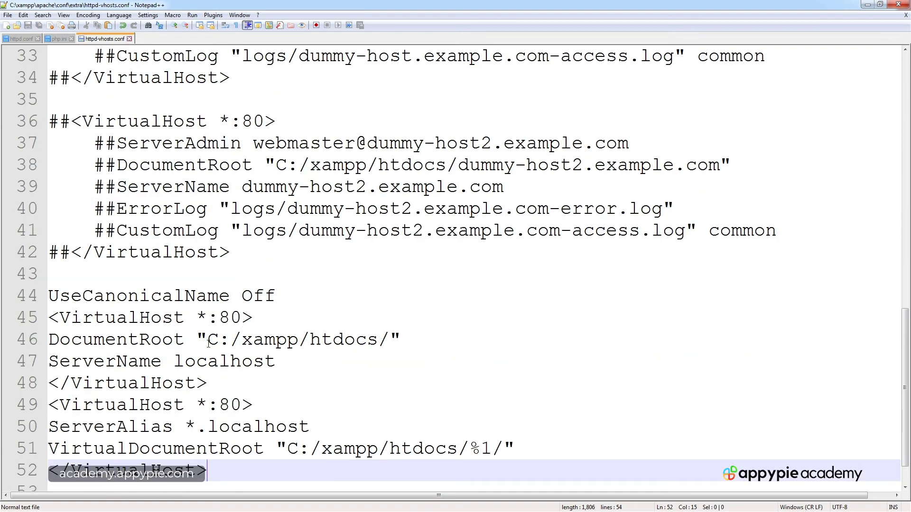
# Step: In httpd.conf, comment out the active DocumentRoot and Directory lines that point to C:/xampp/htdocs
pyautogui.moveTo(185, 339); pyautogui.dragTo(310, 339)
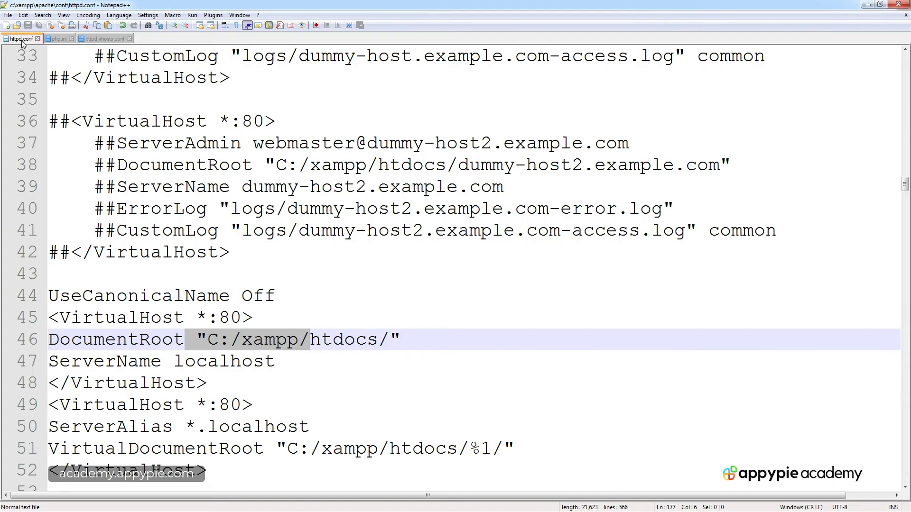
pyautogui.click(21, 41)
pyautogui.click(205, 275)
pyautogui.scroll(-19, 204, 293)
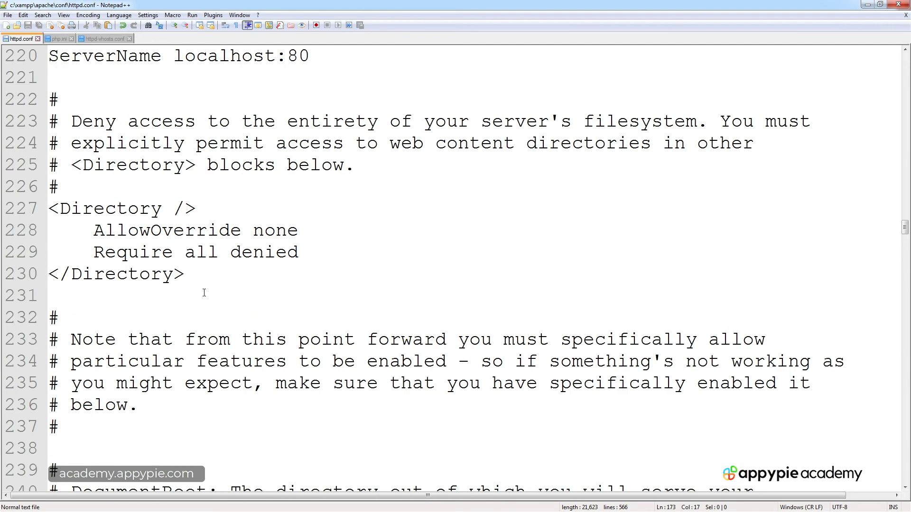
pyautogui.scroll(-16, 204, 293)
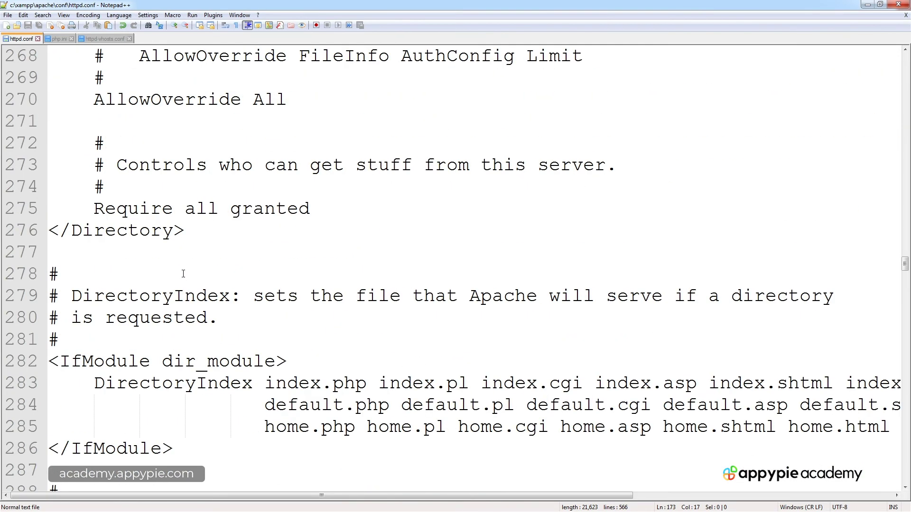
pyautogui.scroll(-20, 183, 274)
pyautogui.scroll(11, 188, 274)
pyautogui.scroll(20, 188, 274)
pyautogui.scroll(-3, 150, 275)
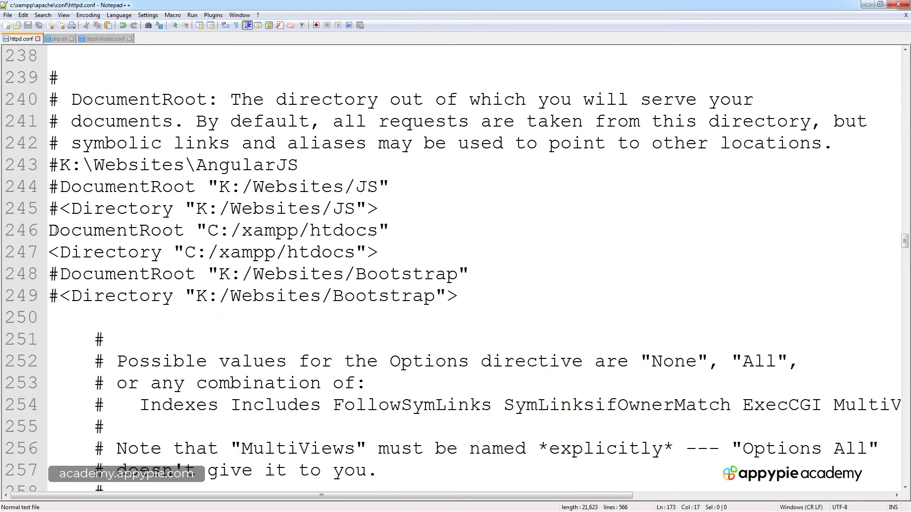
pyautogui.click(50, 230)
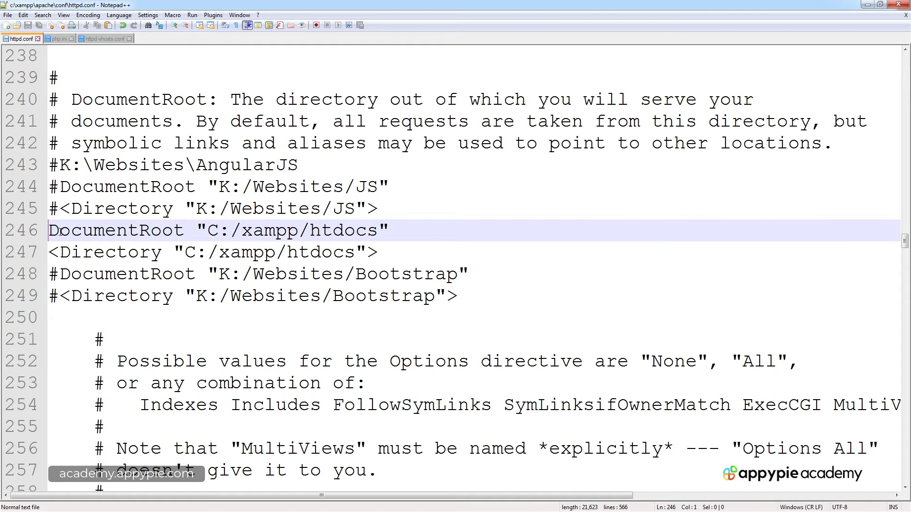
pyautogui.write('#')
pyautogui.click(50, 252)
pyautogui.write('#')
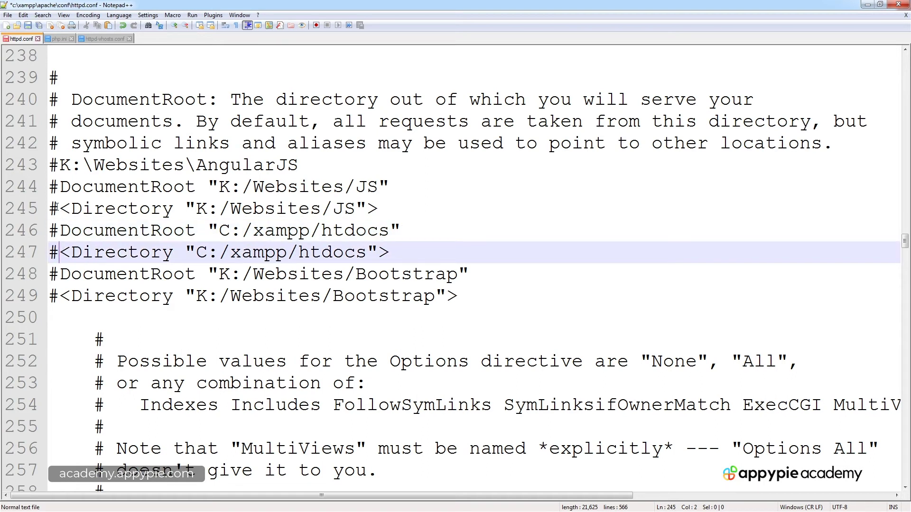
# Step: Uncomment the DocumentRoot and Directory lines for K:/Websites/JS and save httpd.conf
pyautogui.click(60, 209)
pyautogui.press('BackSpace')
pyautogui.press('Up')
pyautogui.press('Delete')
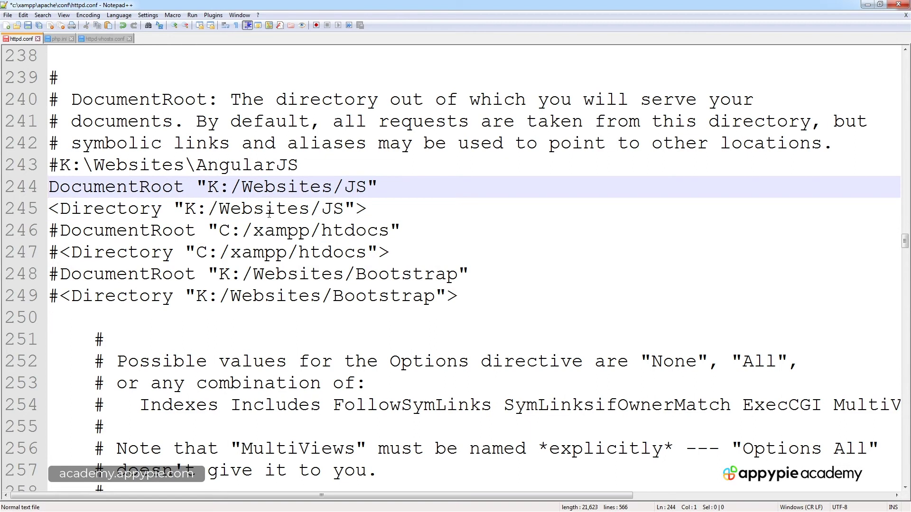
pyautogui.click(275, 210)
pyautogui.hotkey('ctrl', 's')
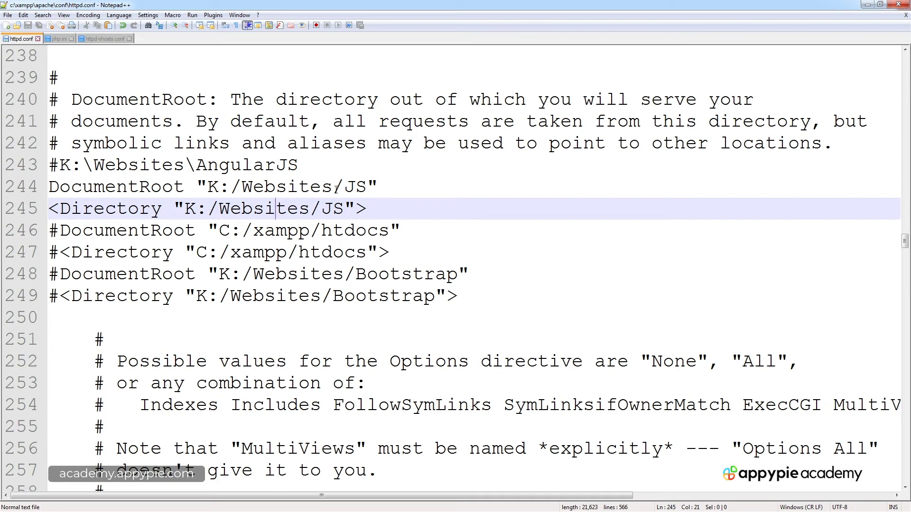
# Step: Copy the path K:/Websites/JS from httpd.conf and use it to replace C:/xampp/htdocs in the localhost virtual host's DocumentRoot in httpd-vhosts.conf
pyautogui.click(407, 195)
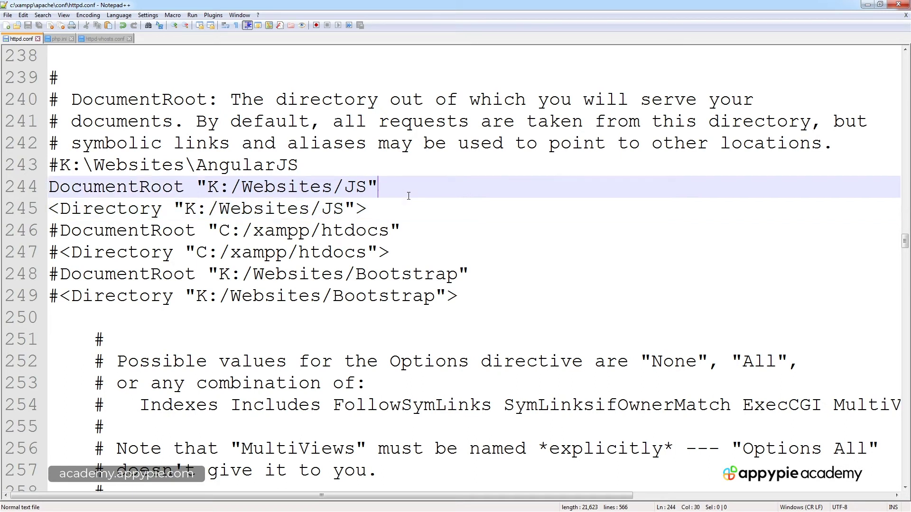
pyautogui.moveTo(208, 187); pyautogui.dragTo(366, 187)
pyautogui.hotkey('ctrl', 'c')
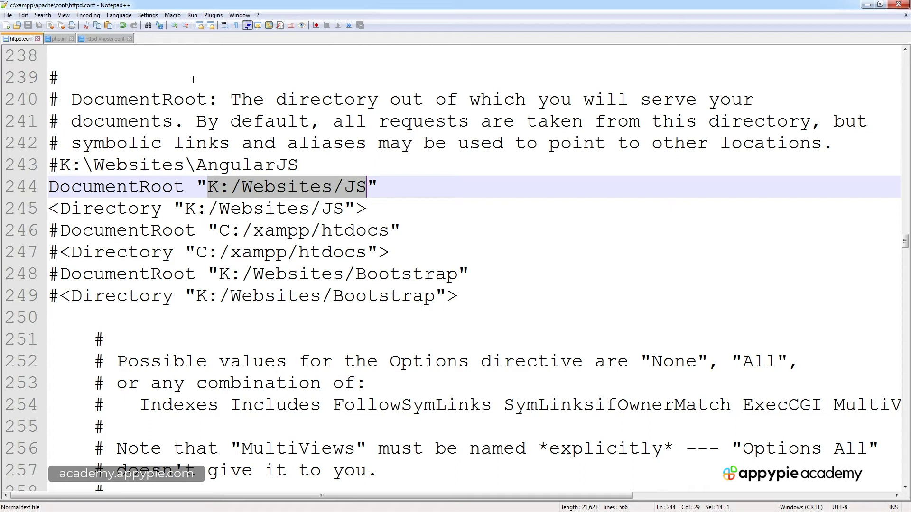
pyautogui.click(104, 39)
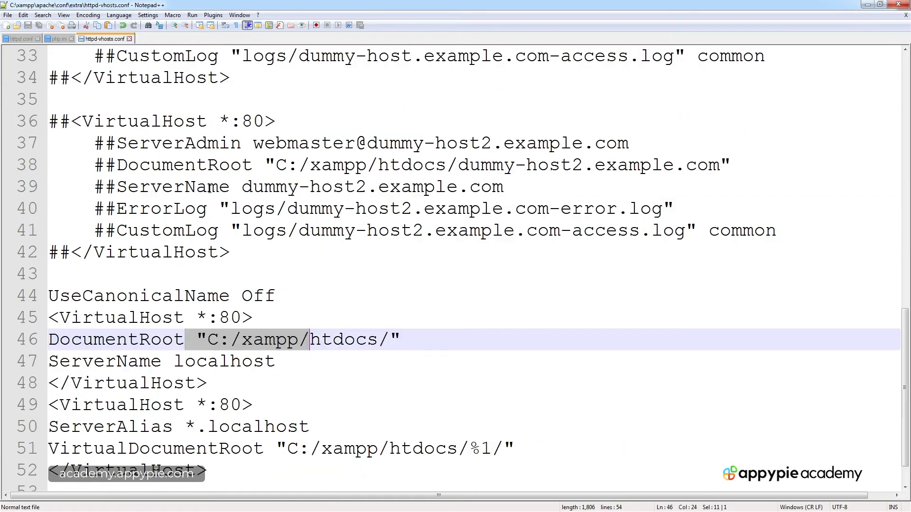
pyautogui.click(230, 340)
pyautogui.moveTo(214, 342); pyautogui.dragTo(378, 340)
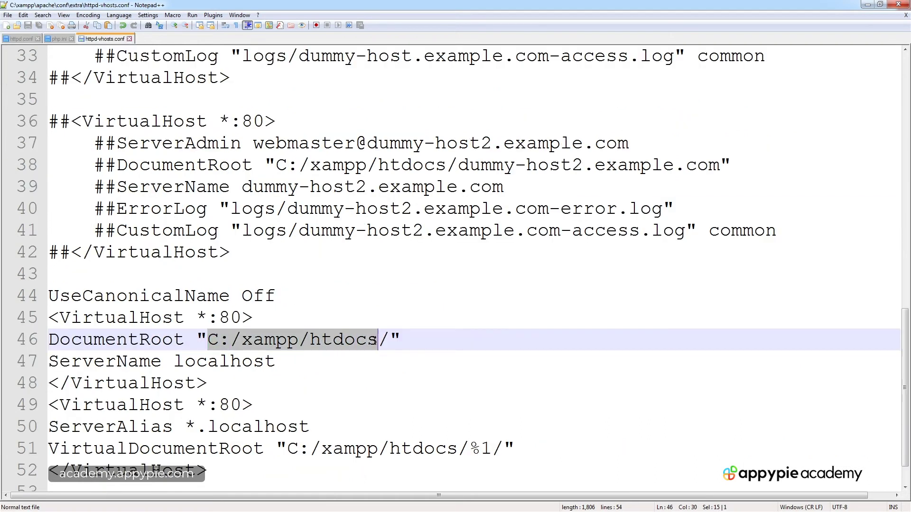
pyautogui.hotkey('ctrl', 'v')
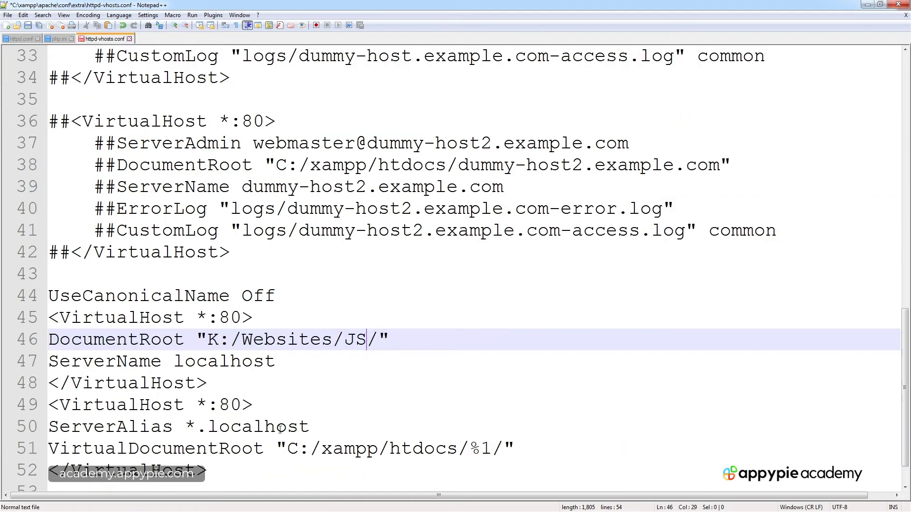
# Step: Change the *.localhost host's VirtualDocumentRoot to K:/Websites/JS/%1/ and save httpd-vhosts.conf
pyautogui.moveTo(288, 449); pyautogui.dragTo(459, 449)
pyautogui.hotkey('ctrl', 'v')
pyautogui.click(462, 382)
pyautogui.hotkey('ctrl', 's')
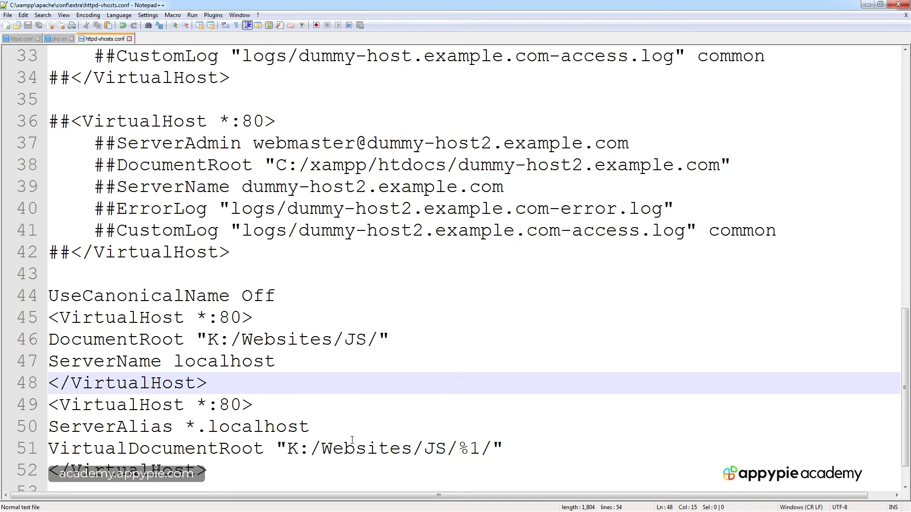
# Step: Examine the * wildcard in the ServerAlias line and the %1 placeholder in the VirtualDocumentRoot path
pyautogui.moveTo(186, 427); pyautogui.dragTo(195, 426)
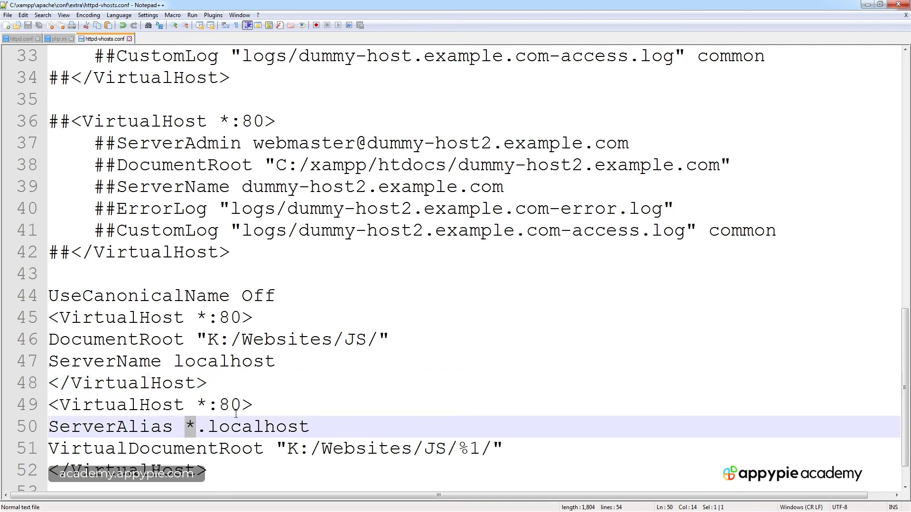
pyautogui.click(198, 406)
pyautogui.moveTo(186, 427); pyautogui.dragTo(194, 426)
pyautogui.moveTo(459, 450); pyautogui.dragTo(481, 450)
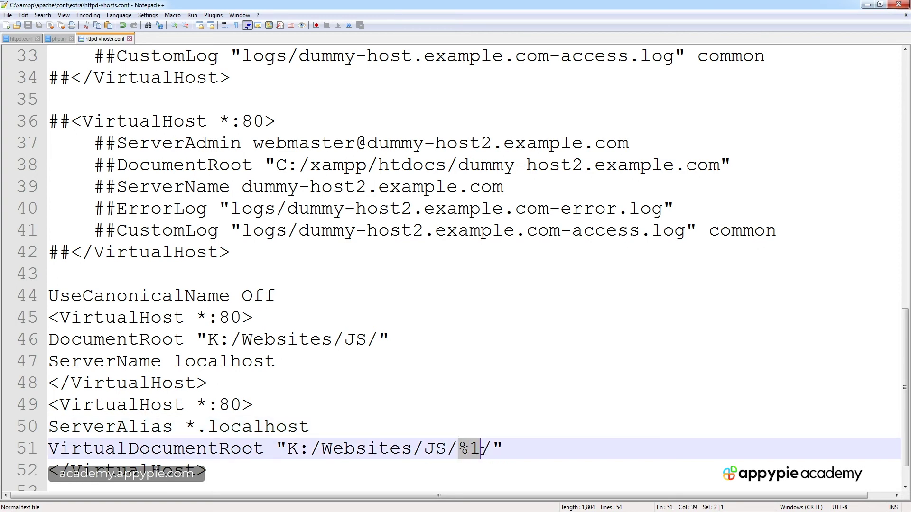
pyautogui.click(370, 387)
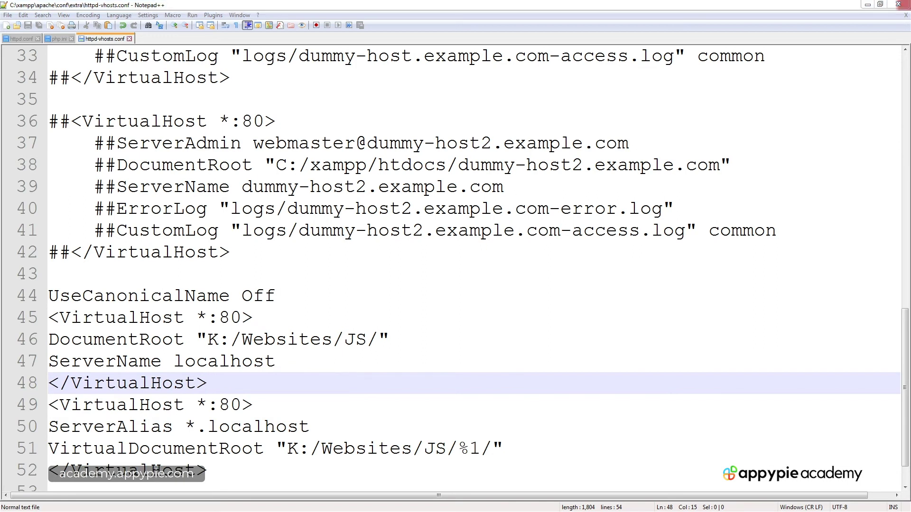
# Step: Start the Apache module in the XAMPP Control Panel
pyautogui.click(573, 188)
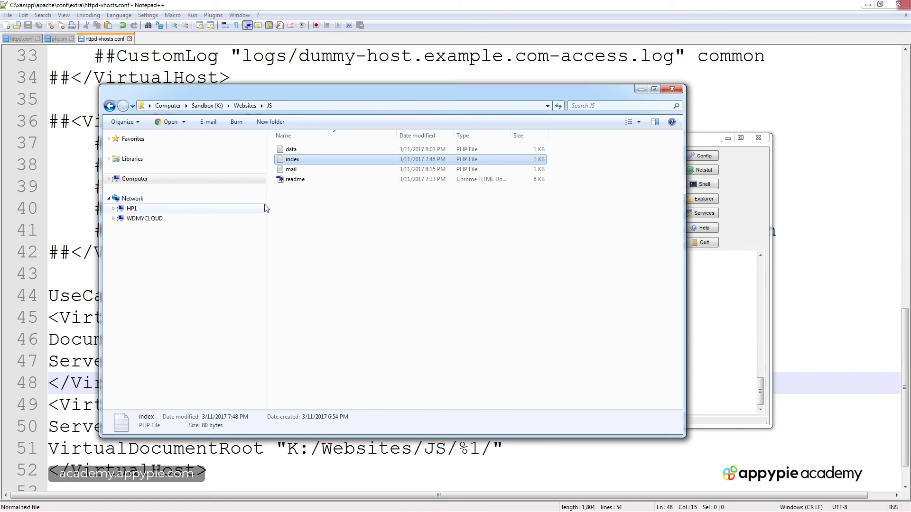
# Step: Create two new folders named app1 and app2 inside K:/Websites/JS
pyautogui.moveTo(267, 204); pyautogui.dragTo(154, 204)
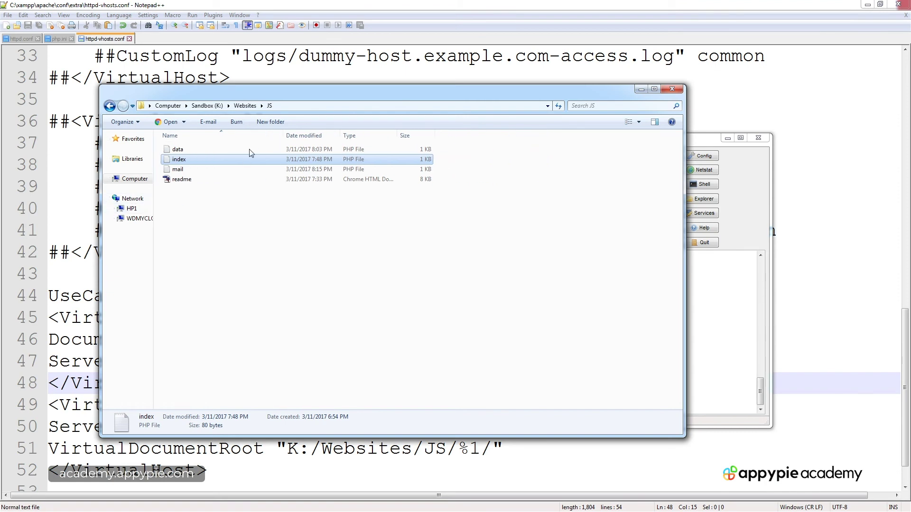
pyautogui.moveTo(280, 98); pyautogui.dragTo(412, 122)
pyautogui.rightClick(341, 272)
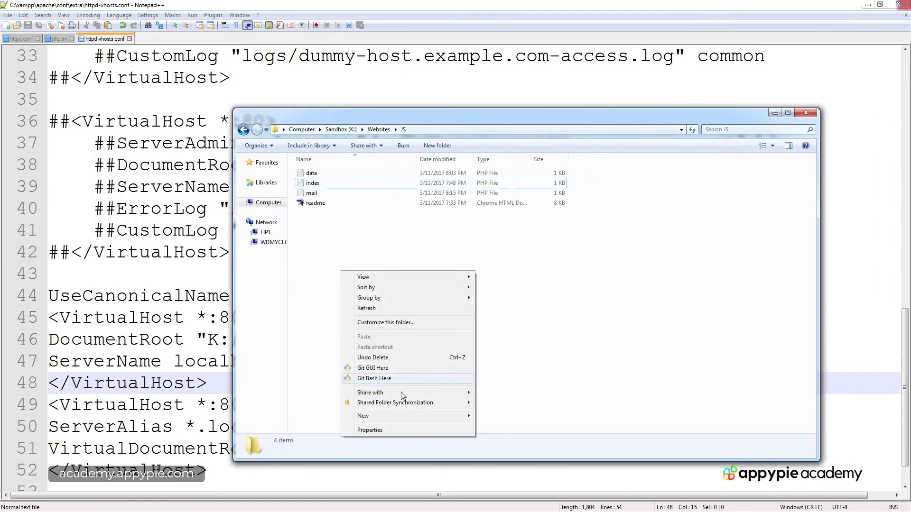
pyautogui.moveTo(392, 417)
pyautogui.click(530, 243)
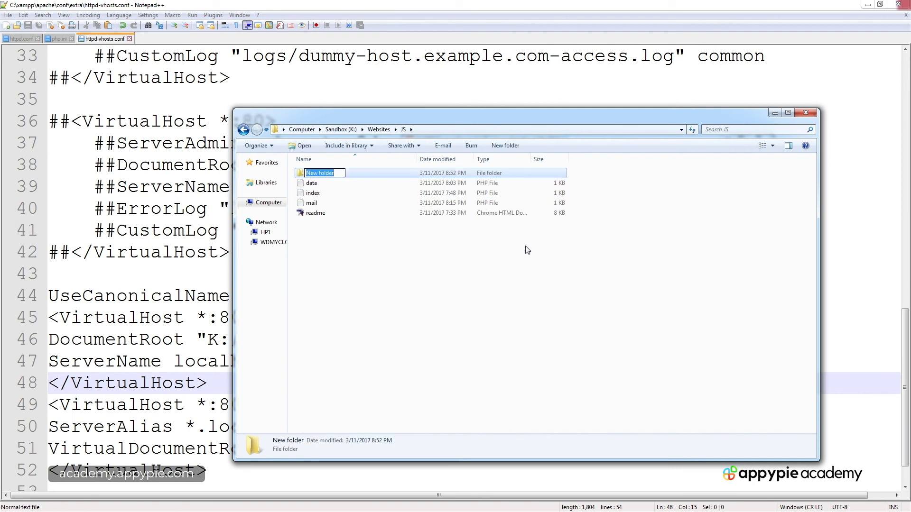
pyautogui.write('app1')
pyautogui.rightClick(345, 275)
pyautogui.moveTo(397, 420)
pyautogui.click(531, 249)
pyautogui.write('app2')
pyautogui.press('Return')
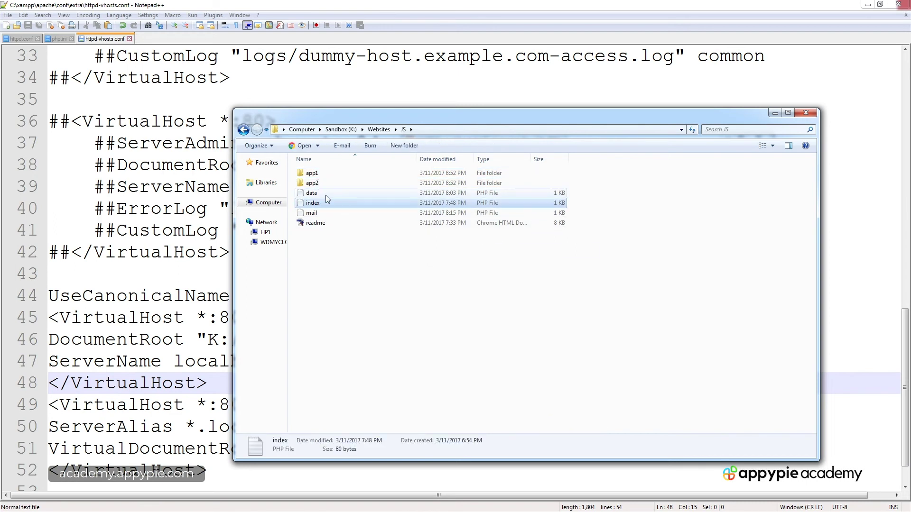
# Step: Paste a copy of the JS folder's index.php into app2 and another into app1
pyautogui.doubleClick(317, 185)
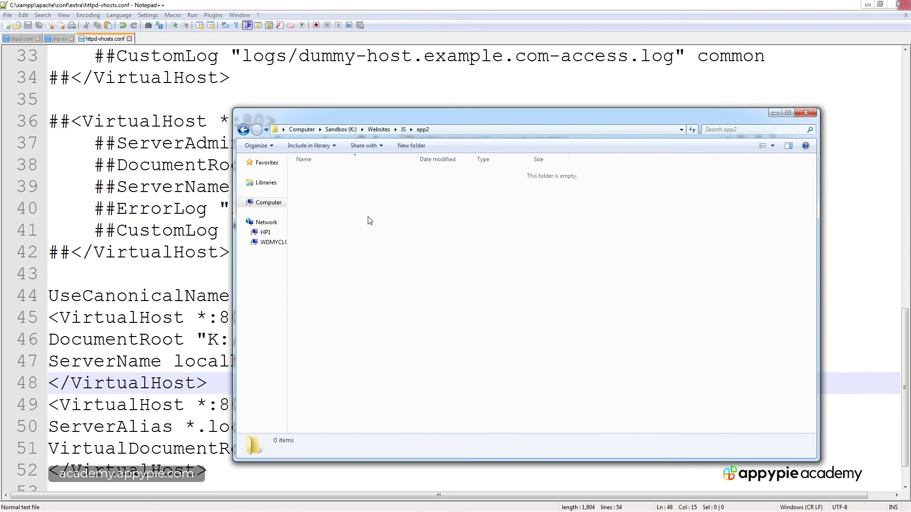
pyautogui.click(403, 129)
pyautogui.doubleClick(314, 174)
pyautogui.click(381, 247)
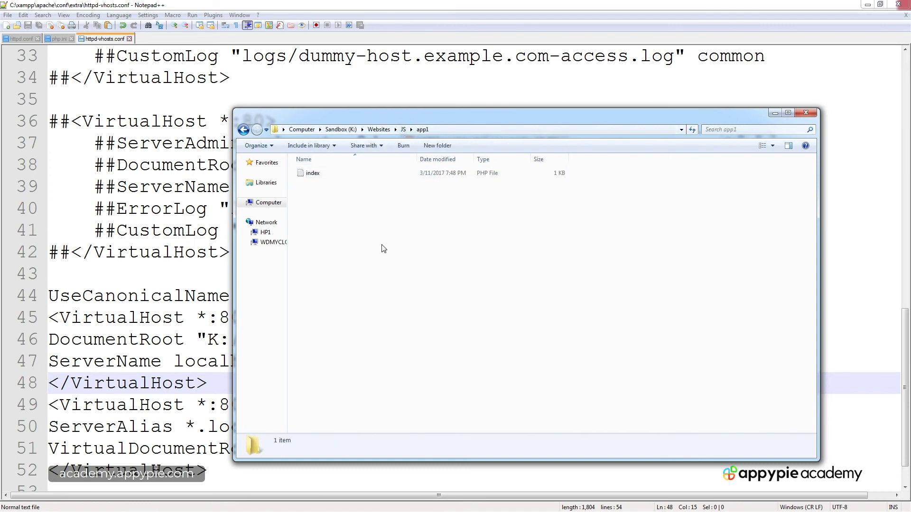
# Step: Check Apache's status in the XAMPP Control Panel and switch to the browser to view app1.localhost
pyautogui.click(167, 236)
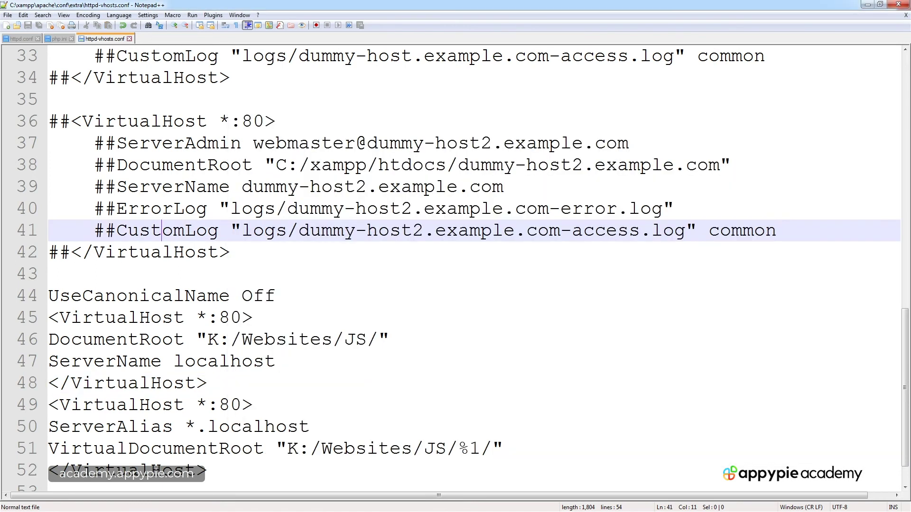
pyautogui.hotkey('alt', 'Tab')
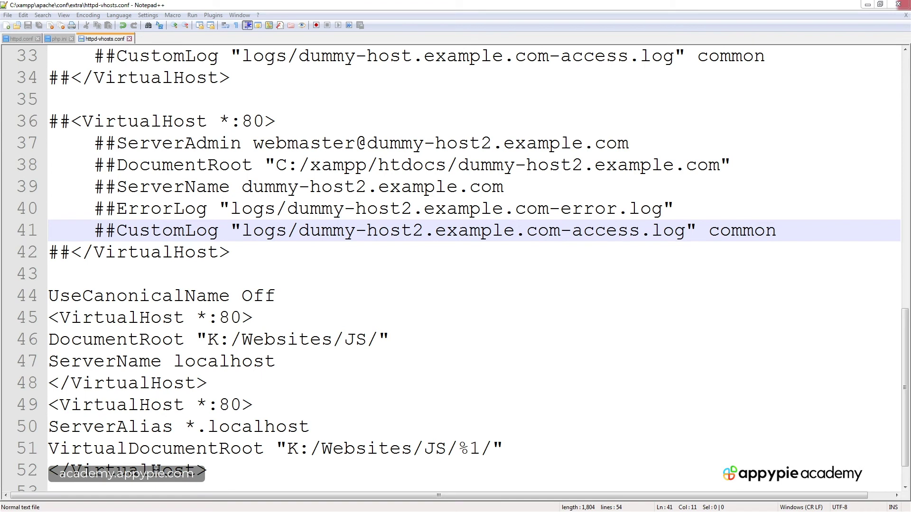
pyautogui.hotkey('alt', 'Tab')
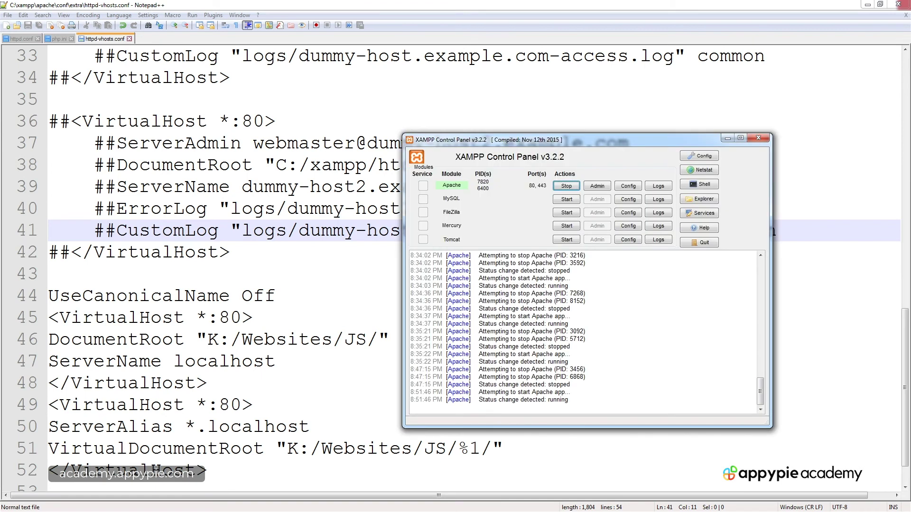
pyautogui.hotkey('alt', 'Tab')
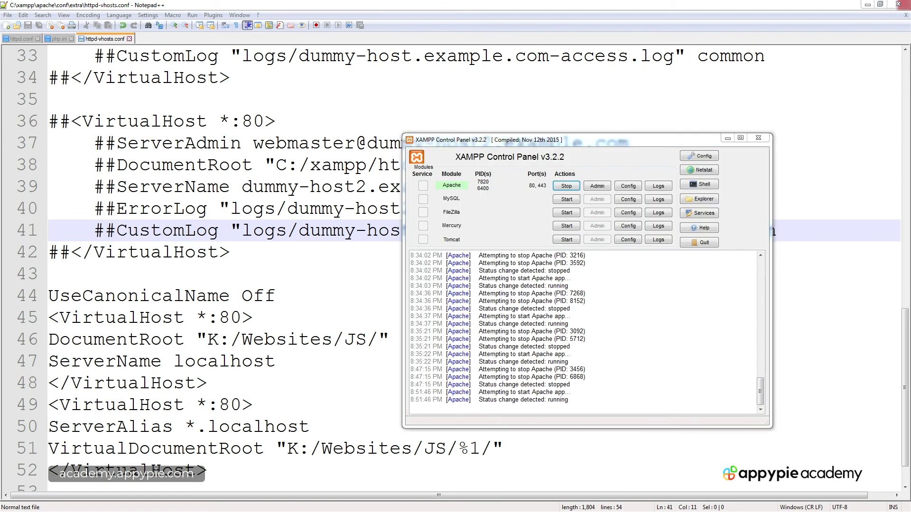
pyautogui.hotkey('alt', 'Tab')
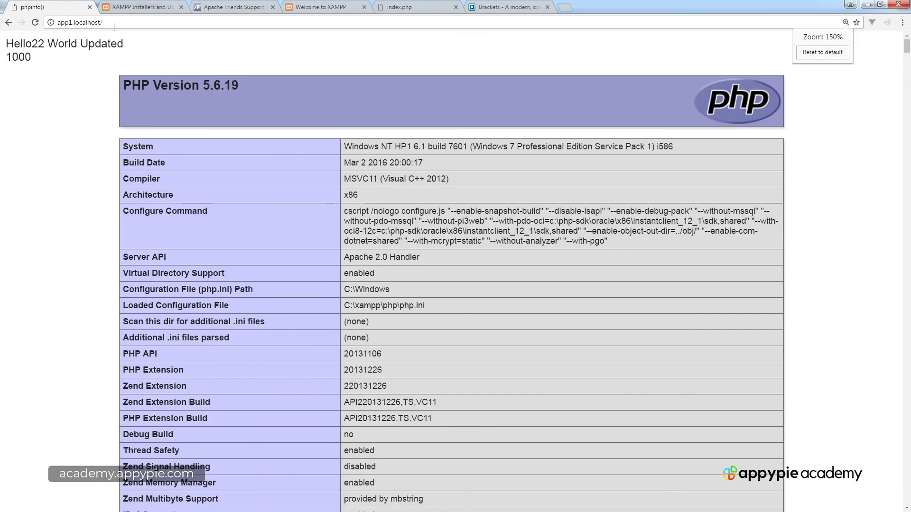
# Step: Copy the app1.localhost address into the index.php browser tab, change it to app2.localhost and load the page
pyautogui.click(138, 22)
pyautogui.hotkey('ctrl', 'c')
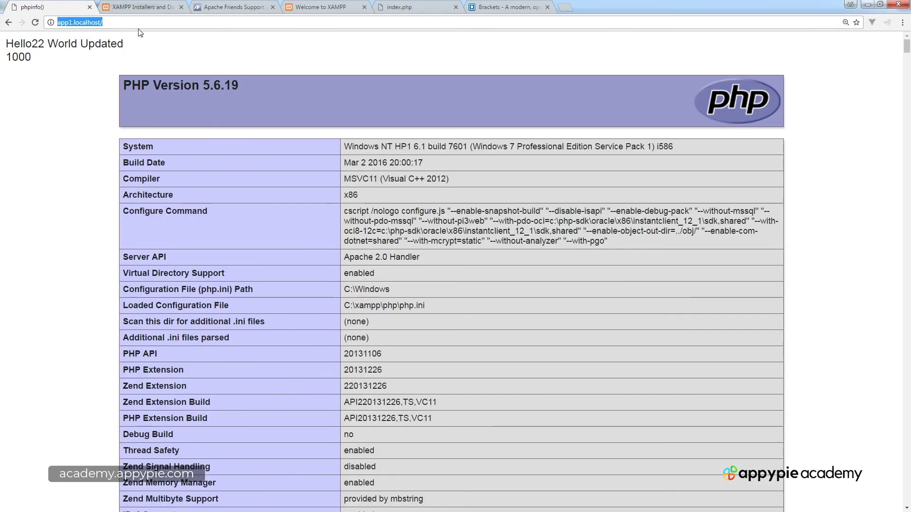
pyautogui.click(408, 7)
pyautogui.click(182, 26)
pyautogui.hotkey('ctrl', 'v')
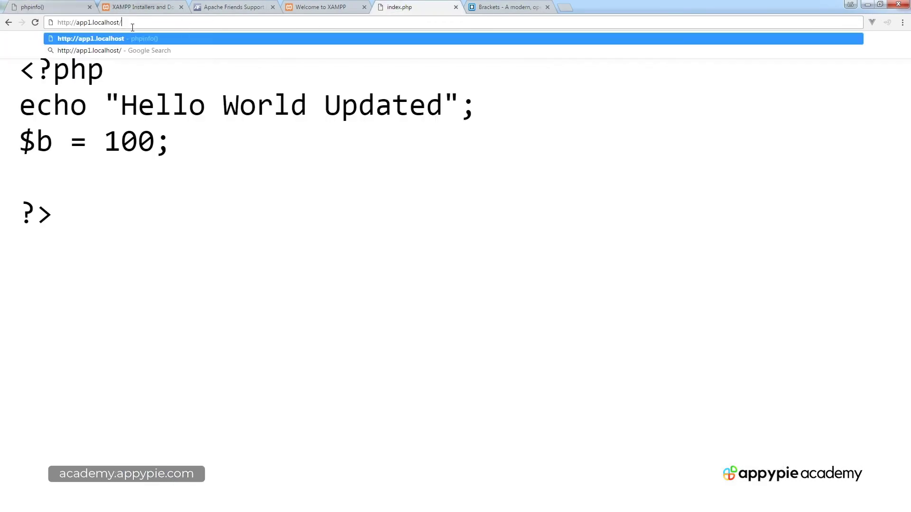
pyautogui.click(89, 22)
pyautogui.press('BackSpace')
pyautogui.write('2')
pyautogui.press('Return')
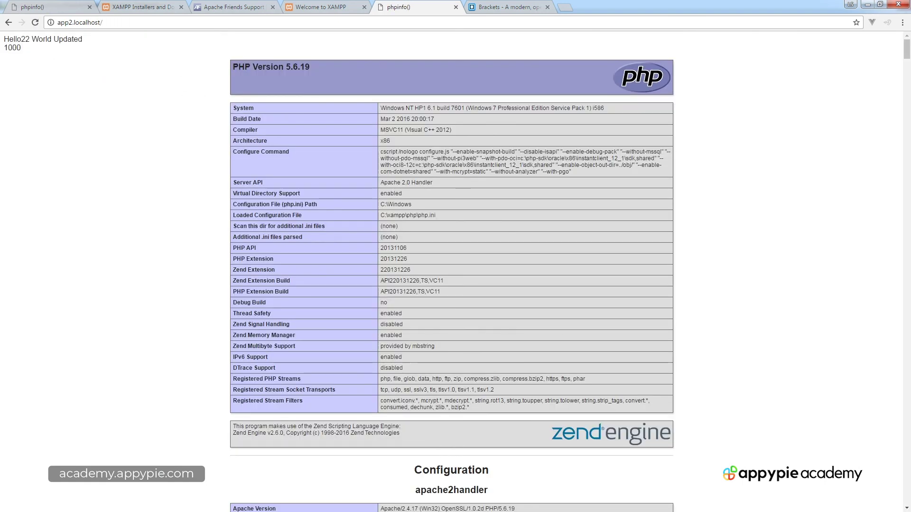
# Step: Switch to Brackets, open app2/index.php and delete its phpinfo(); line
pyautogui.hotkey('alt', 'Tab')
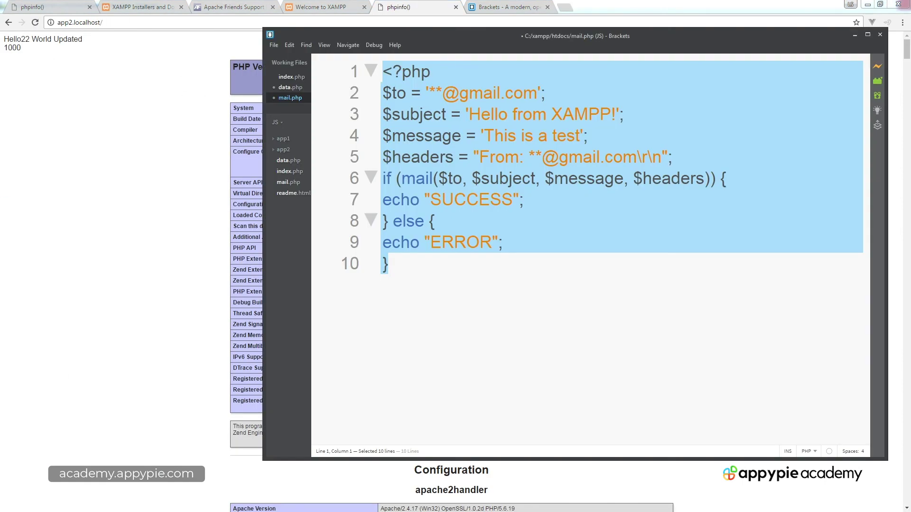
pyautogui.click(273, 150)
pyautogui.doubleClick(288, 161)
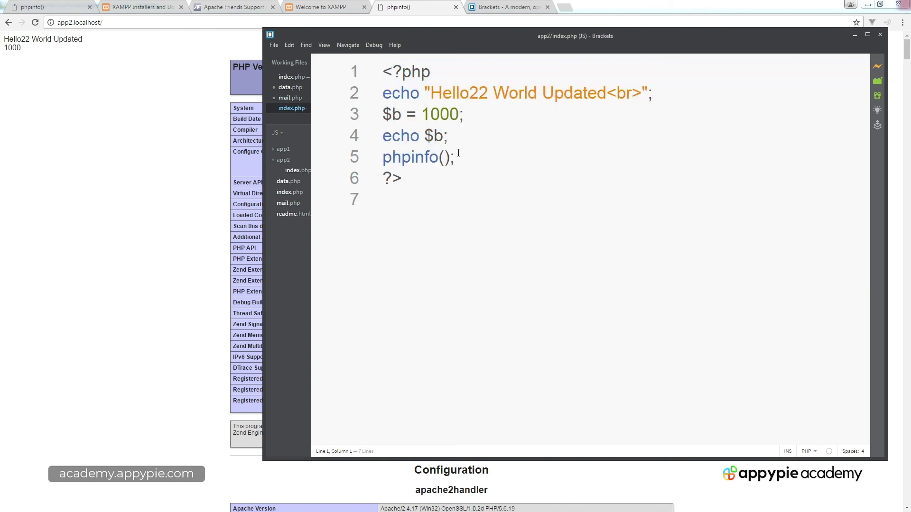
pyautogui.moveTo(475, 158); pyautogui.dragTo(383, 158)
pyautogui.press('BackSpace')
# Step: Change the first echoed text in app2/index.php to "APP 2 FOLDER Project", keeping the <br>, save it and reload app2.localhost in the browser
pyautogui.moveTo(431, 93); pyautogui.dragTo(606, 98)
pyautogui.write('APP')
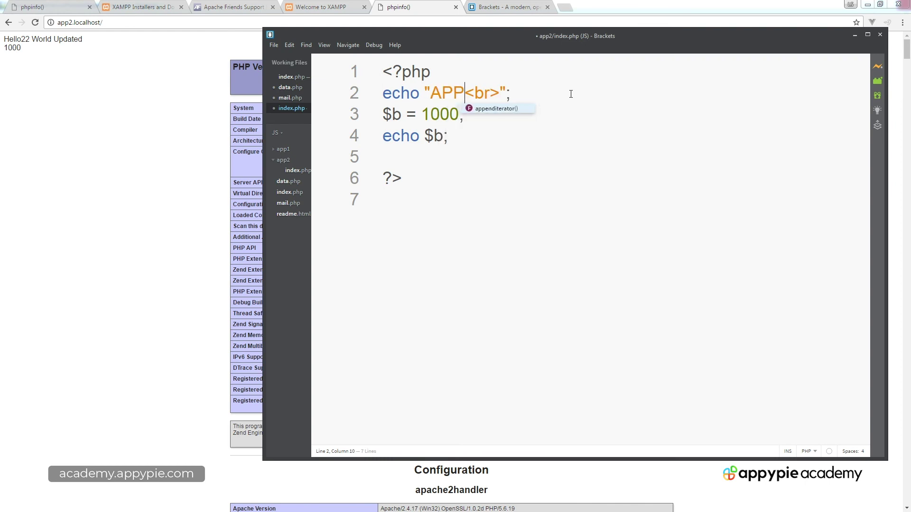
pyautogui.write(' 2 FOLDE')
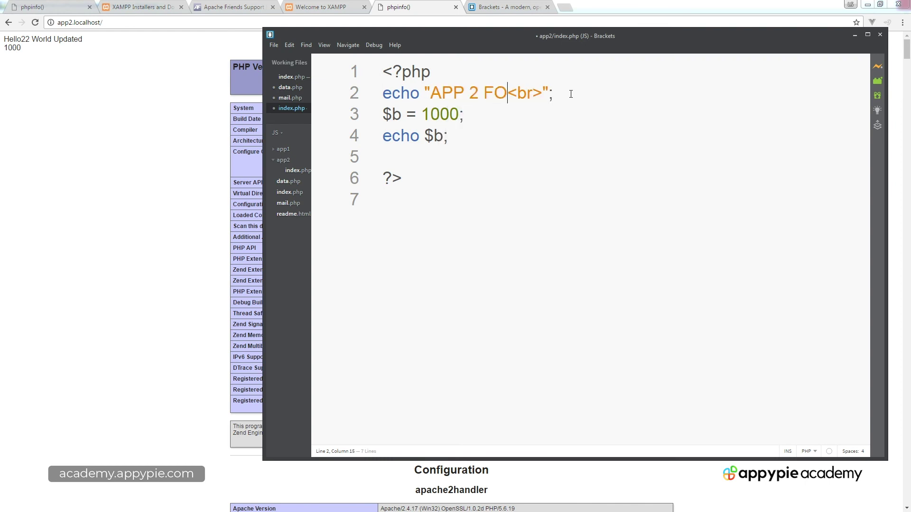
pyautogui.write('R')
pyautogui.press('BackSpace')
pyautogui.press('BackSpace')
pyautogui.write('DER P(')
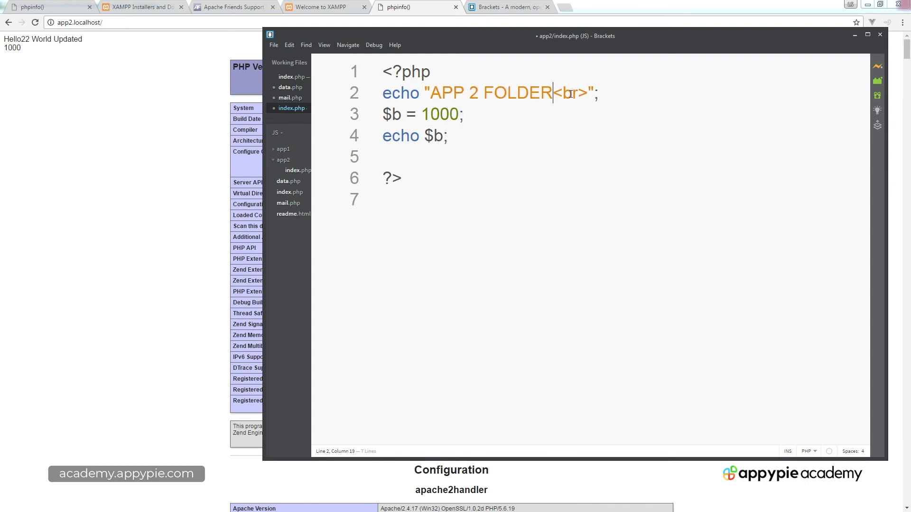
pyautogui.write('ro')
pyautogui.press('BackSpace')
pyautogui.press('BackSpace')
pyautogui.press('BackSpace')
pyautogui.write('roject')
pyautogui.hotkey('ctrl', 's')
pyautogui.click(35, 22)
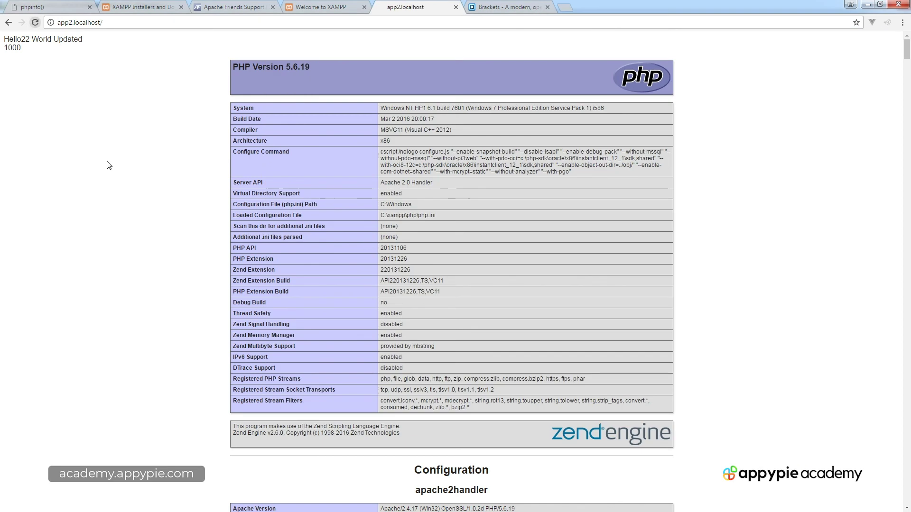
pyautogui.keyDown('ctrl'); pyautogui.scroll(9, 103, 93); pyautogui.keyUp('ctrl')
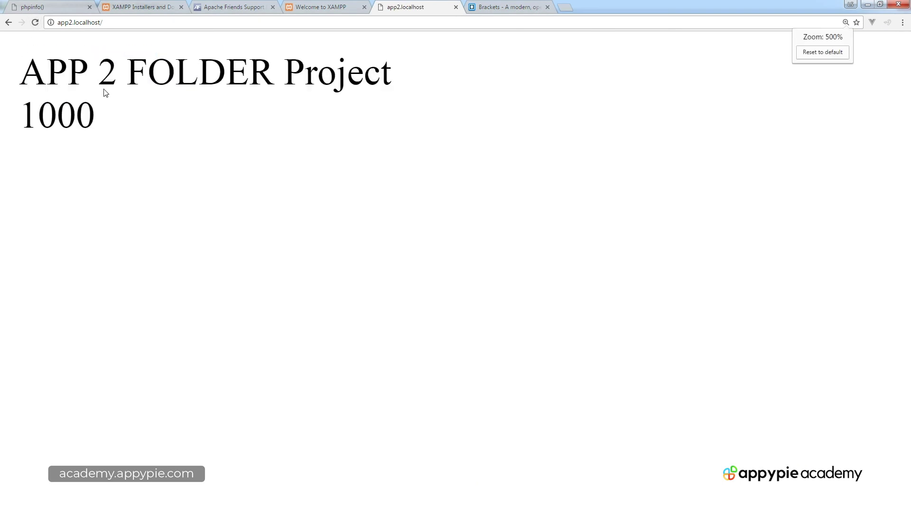
# Step: Switch back to Brackets, open app1/index.php and delete its phpinfo(); line
pyautogui.hotkey('alt', 'Tab')
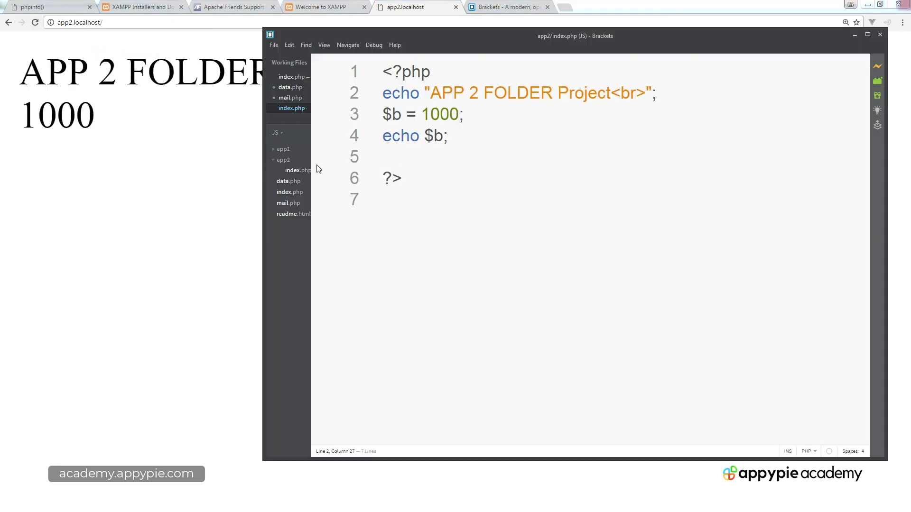
pyautogui.doubleClick(293, 161)
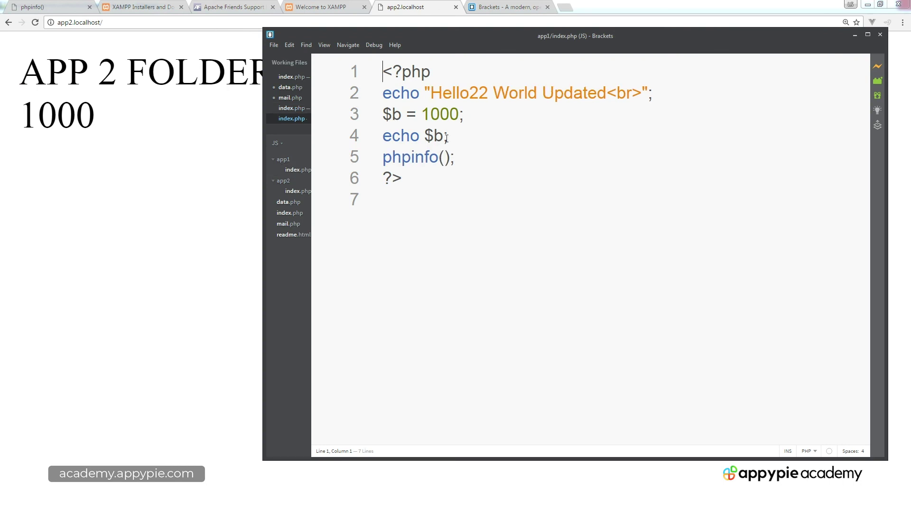
pyautogui.moveTo(454, 157); pyautogui.dragTo(379, 157)
pyautogui.press('Delete')
# Step: Change the first echoed text in app1/index.php to "APP 1 Working", keeping the <br>, save it and reload app1.localhost in the browser
pyautogui.moveTo(431, 93); pyautogui.dragTo(608, 95)
pyautogui.write('APP 1 W')
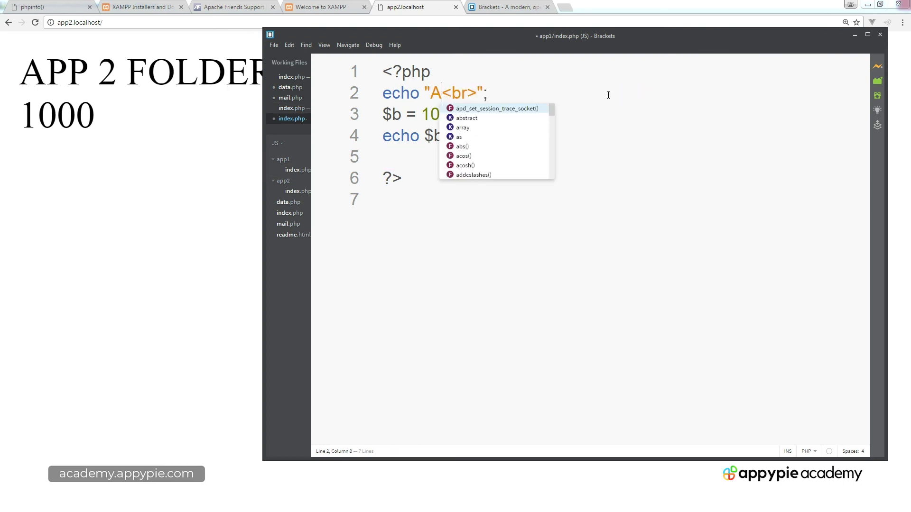
pyautogui.write('orking')
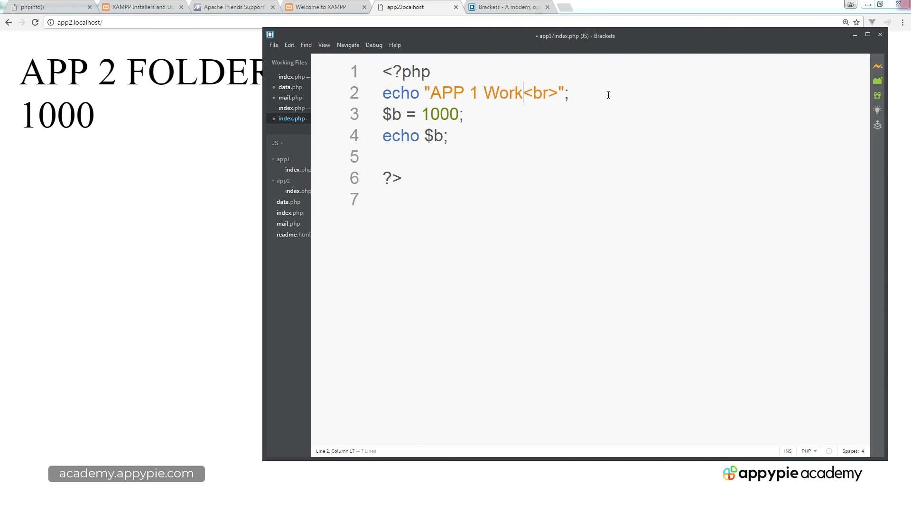
pyautogui.hotkey('ctrl', 's')
pyautogui.click(66, 4)
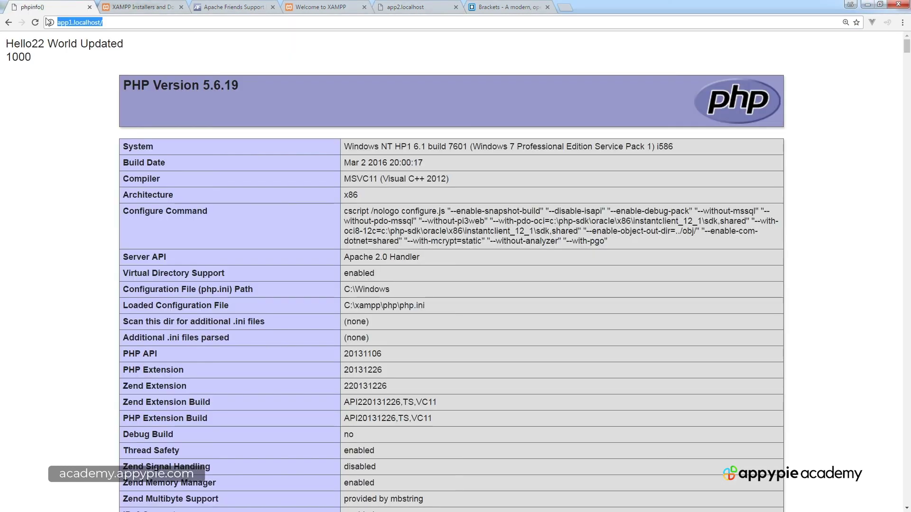
pyautogui.click(35, 22)
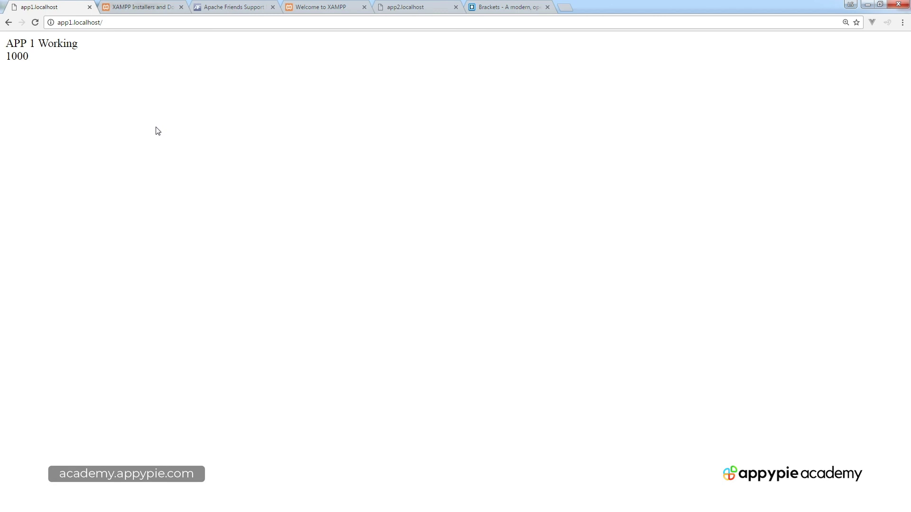
pyautogui.scroll(5, 158, 131)
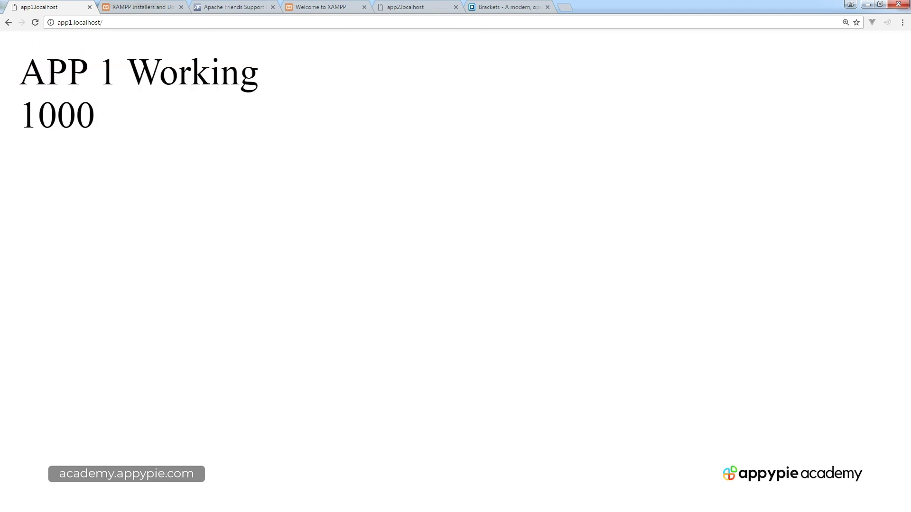
pyautogui.hotkey('alt', 'Tab')
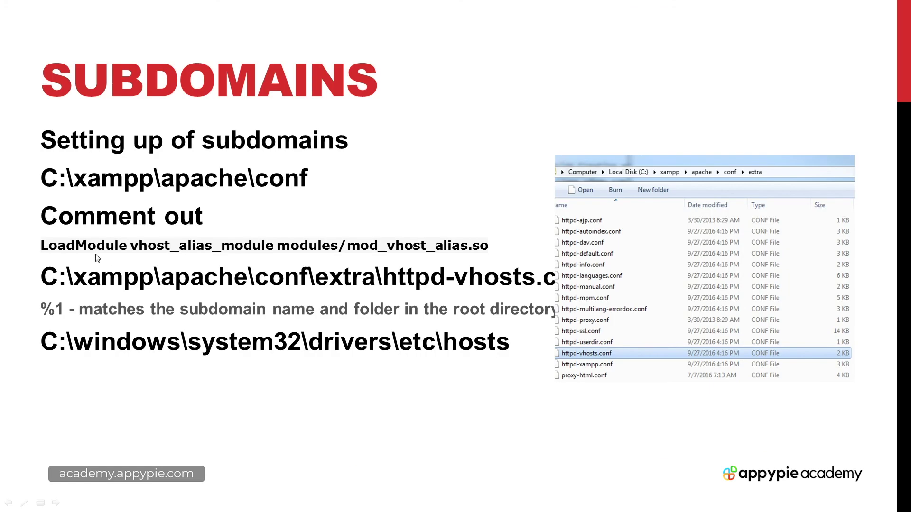
pyautogui.click(56, 503)
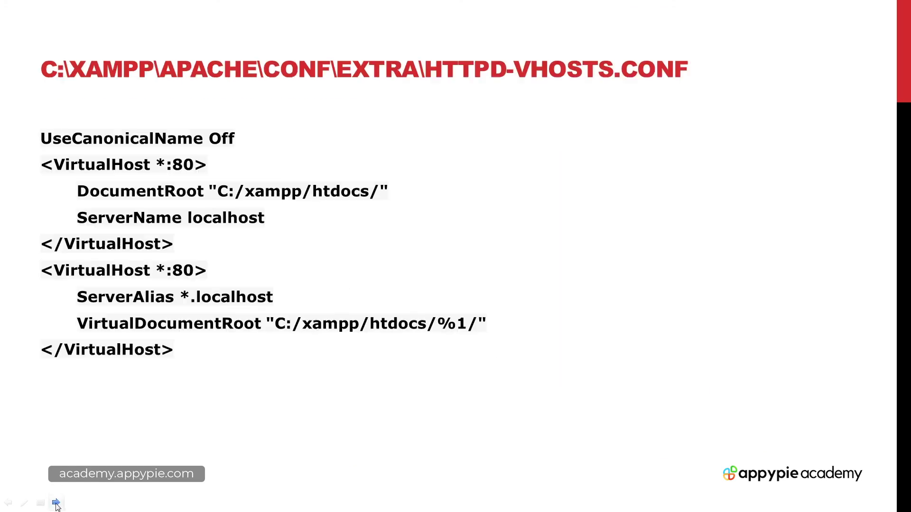